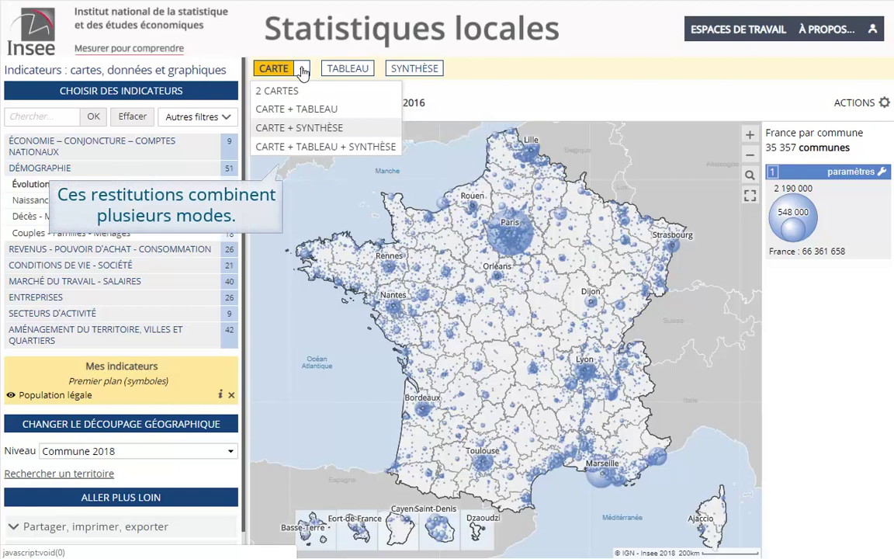
# Display the map together with the synthesis sheet and set the geographic level to Département 2018.
pyautogui.click(349, 135)
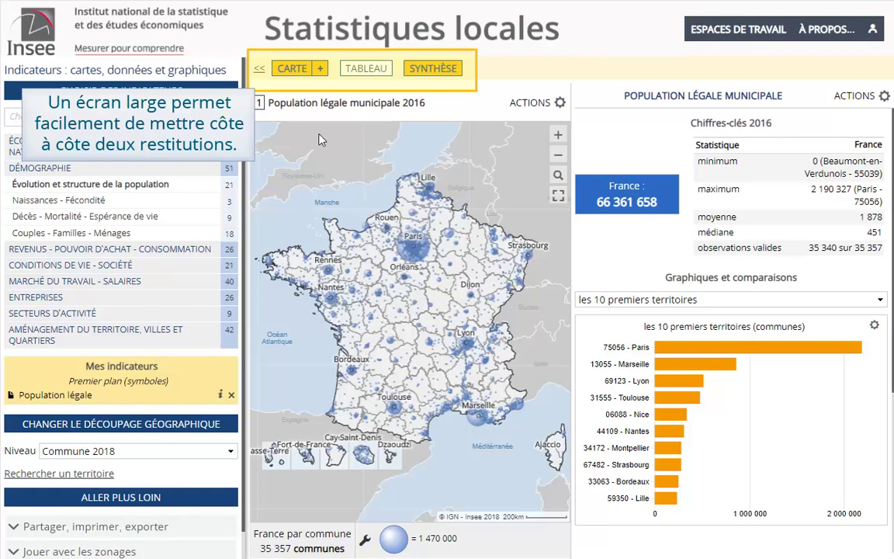
pyautogui.click(231, 453)
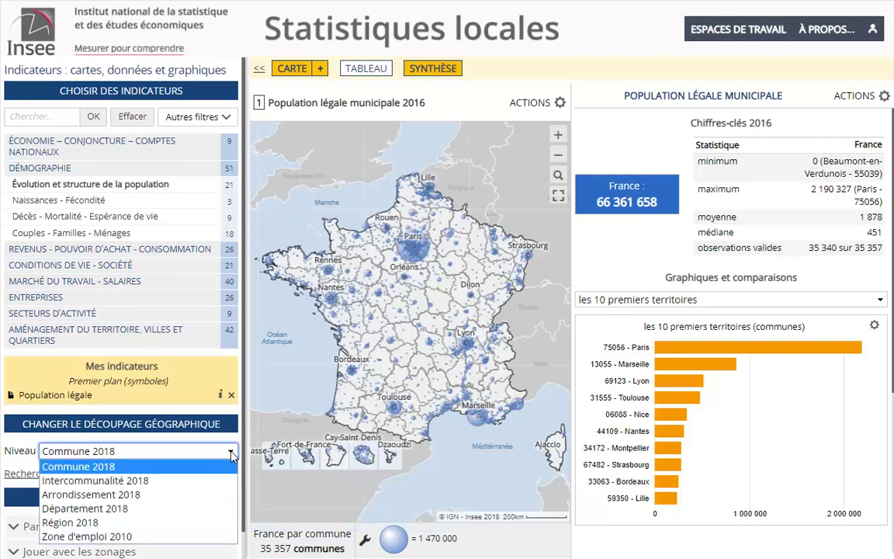
pyautogui.click(140, 509)
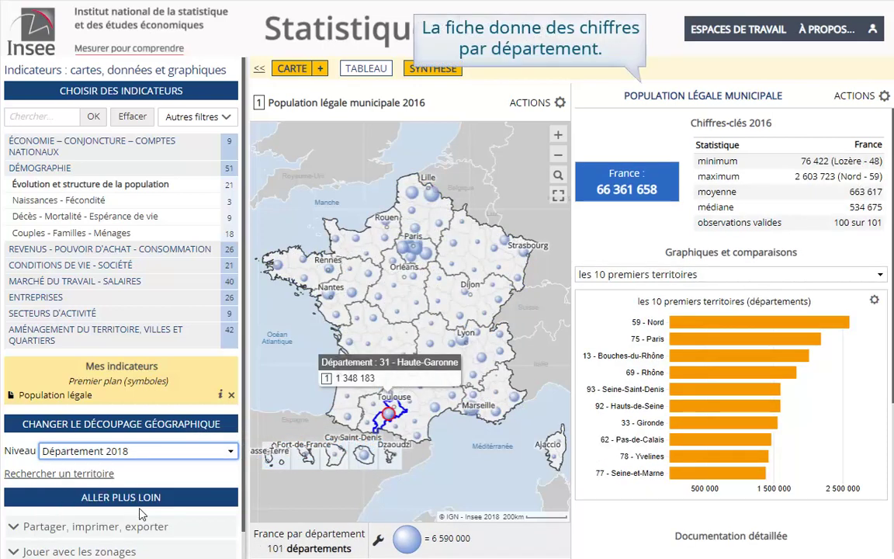
# Select the Haute-Garonne department on the map and consult the documentation of the Population légale indicator.
pyautogui.click(392, 422)
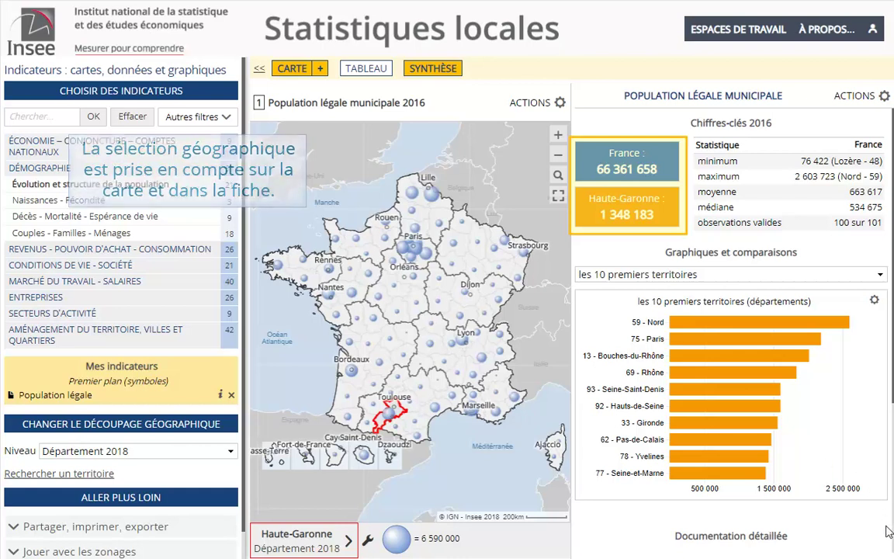
pyautogui.scroll(-3, 889, 532)
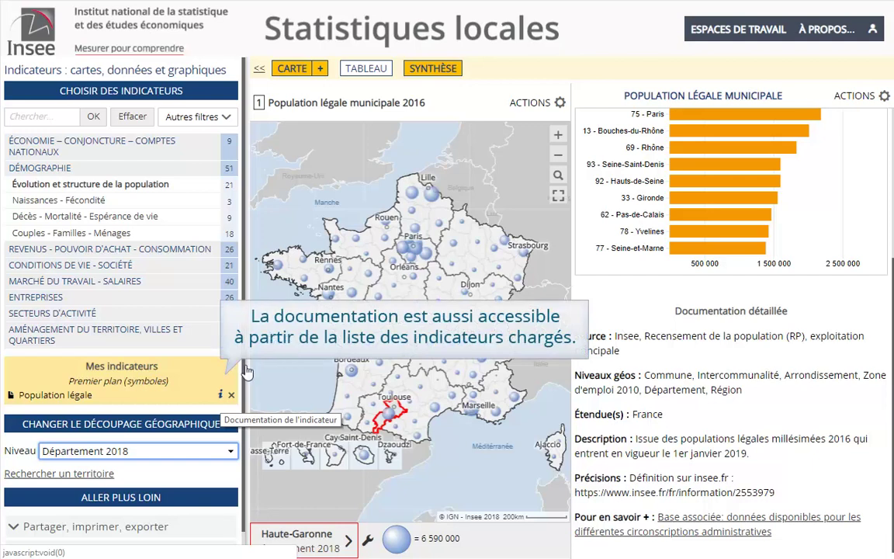
pyautogui.click(222, 397)
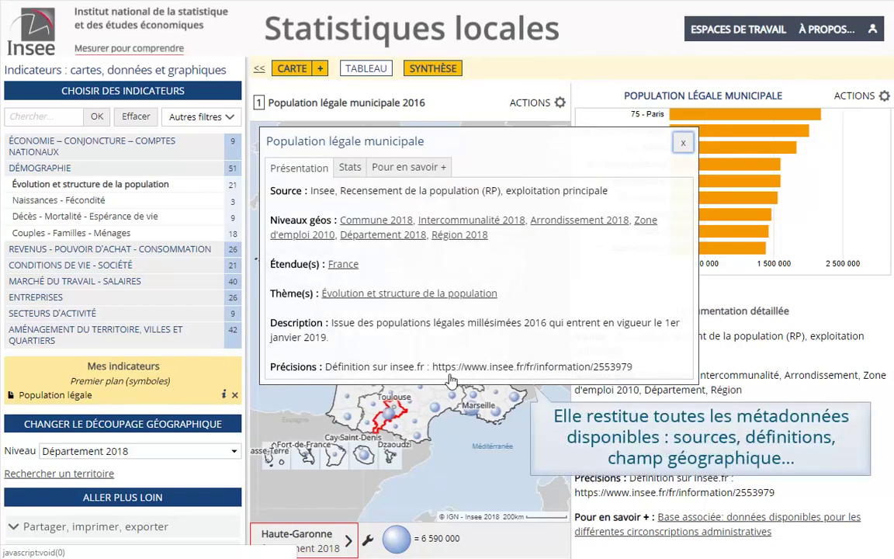
pyautogui.click(684, 148)
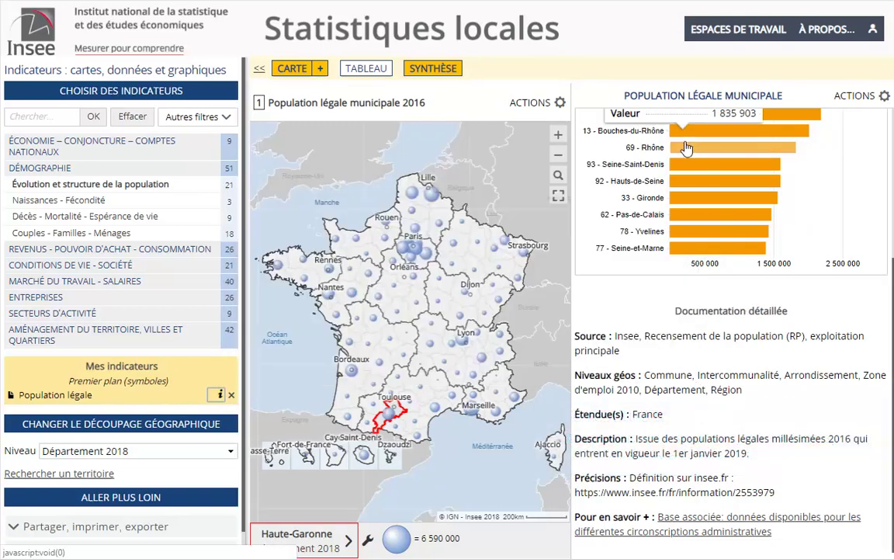
# Load the indicator Population municipale (historique depuis 1876) from the theme Évolution et structure de la population.
pyautogui.click(119, 186)
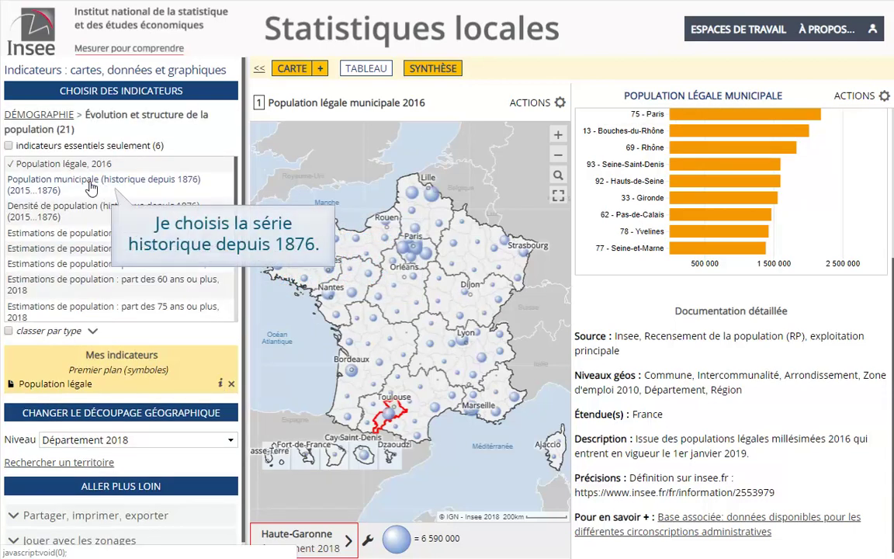
pyautogui.click(91, 187)
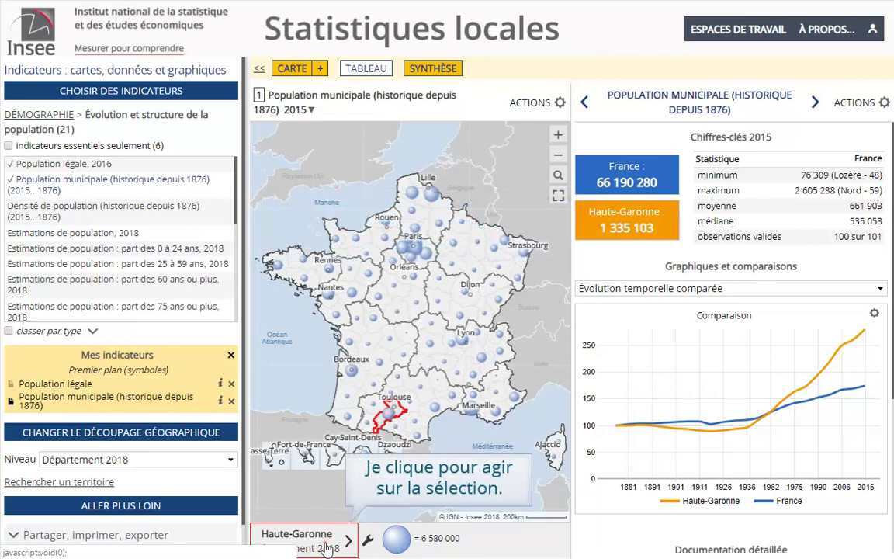
# Zoom the map to the selected Haute-Garonne department and set the geographic level to Commune 2018.
pyautogui.click(328, 548)
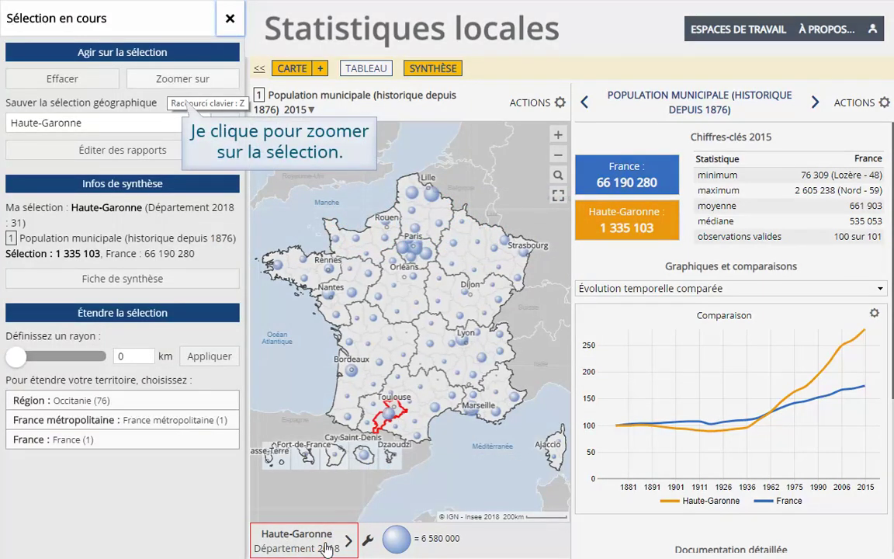
pyautogui.click(167, 80)
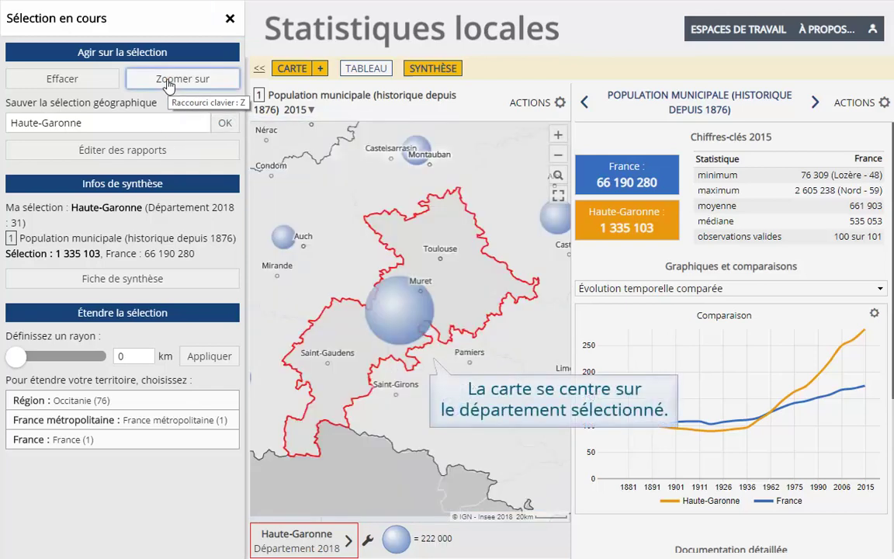
pyautogui.click(231, 21)
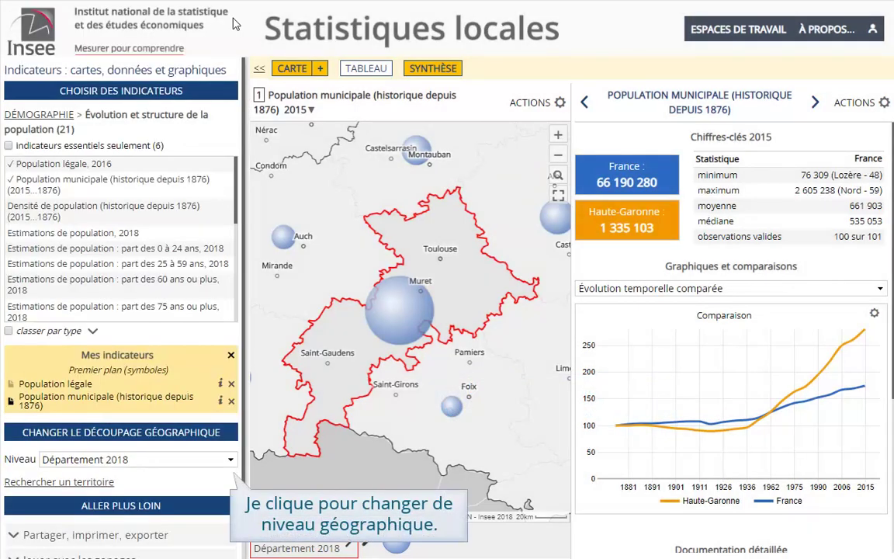
pyautogui.click(230, 461)
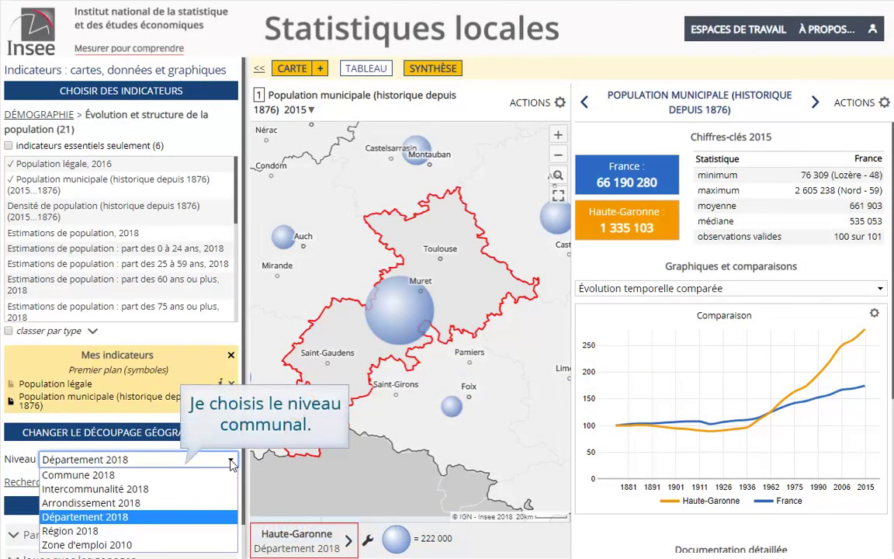
pyautogui.click(128, 475)
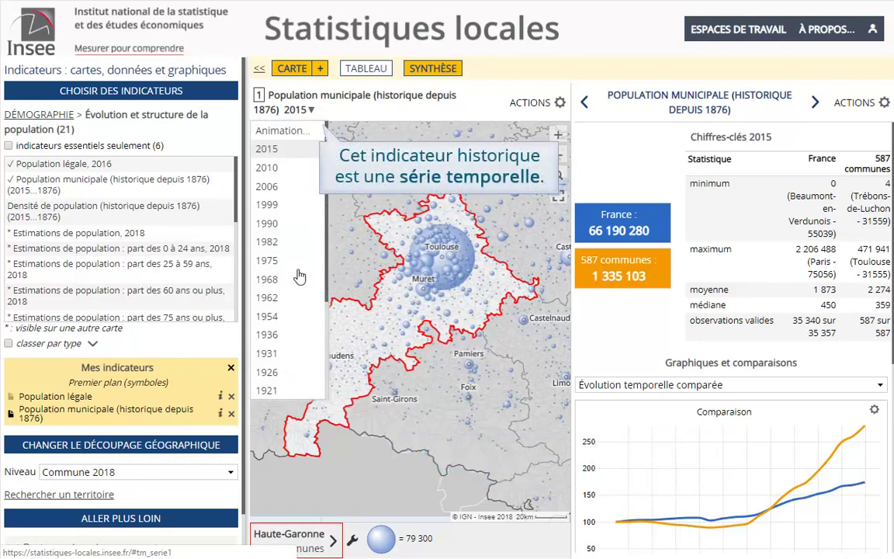
# Play the temporal animation of the historical population map, and collapse the control panel to free up the screen.
pyautogui.click(290, 137)
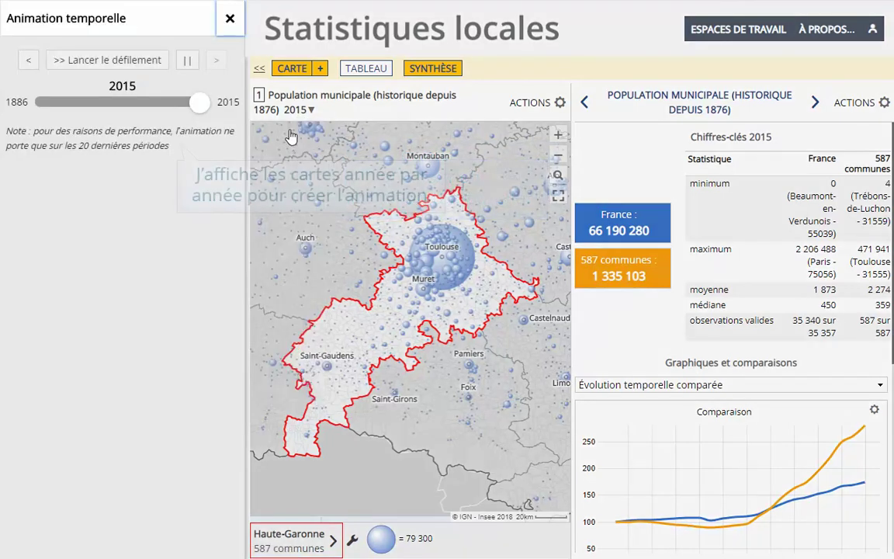
pyautogui.click(101, 66)
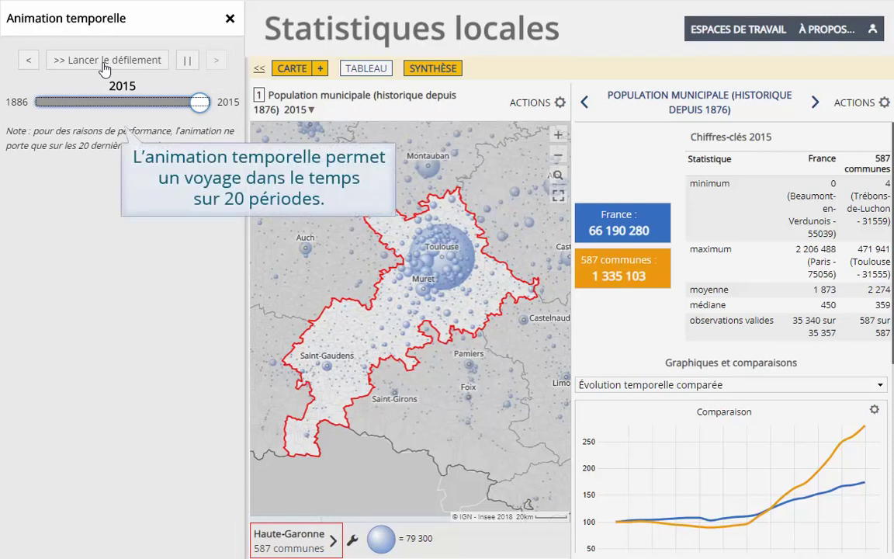
pyautogui.click(230, 21)
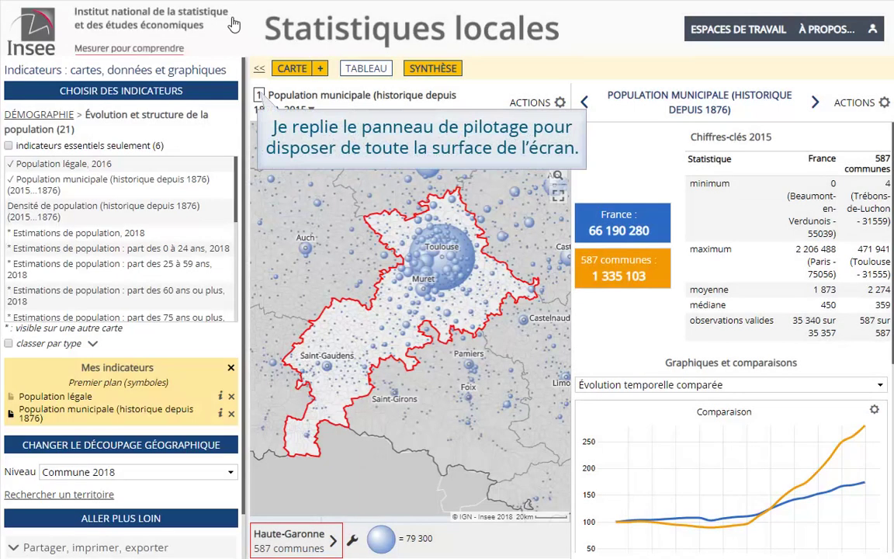
pyautogui.click(260, 69)
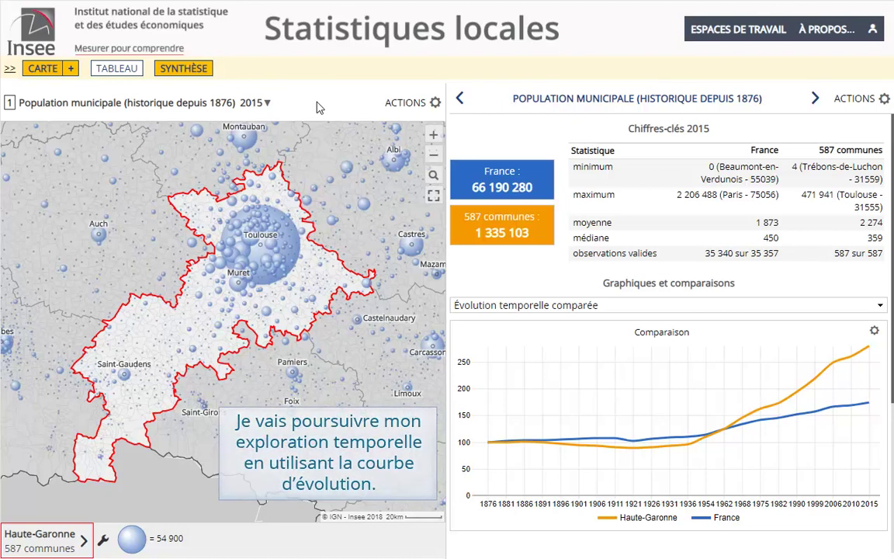
# Select the commune of Toulouse on the map and show only its curve in the comparison chart.
pyautogui.click(260, 237)
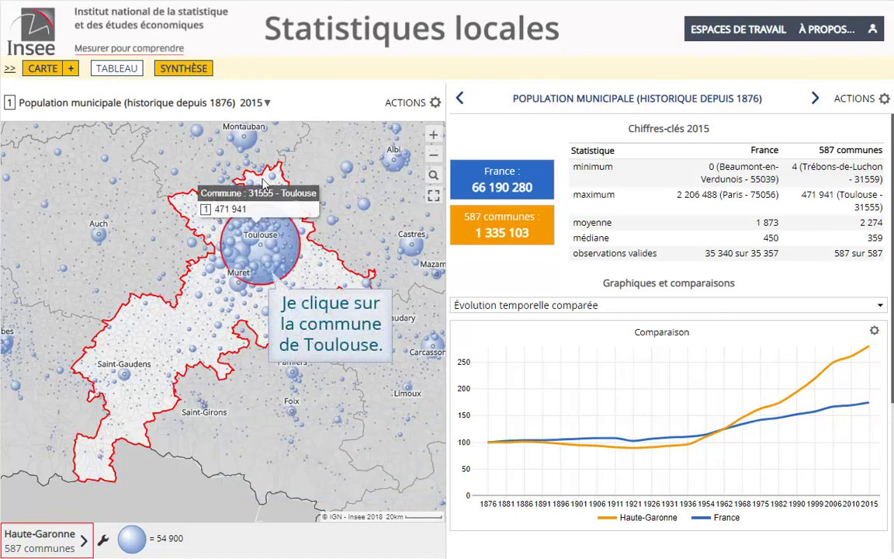
pyautogui.click(260, 248)
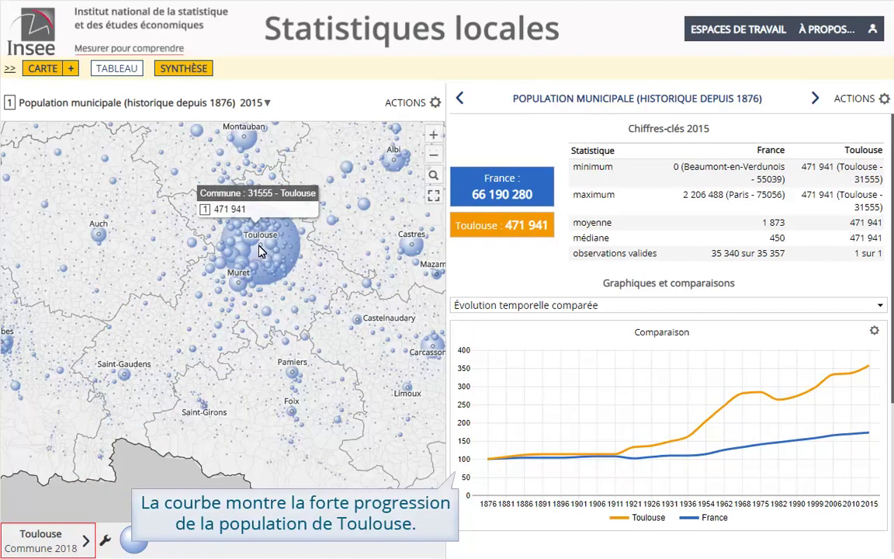
pyautogui.click(622, 518)
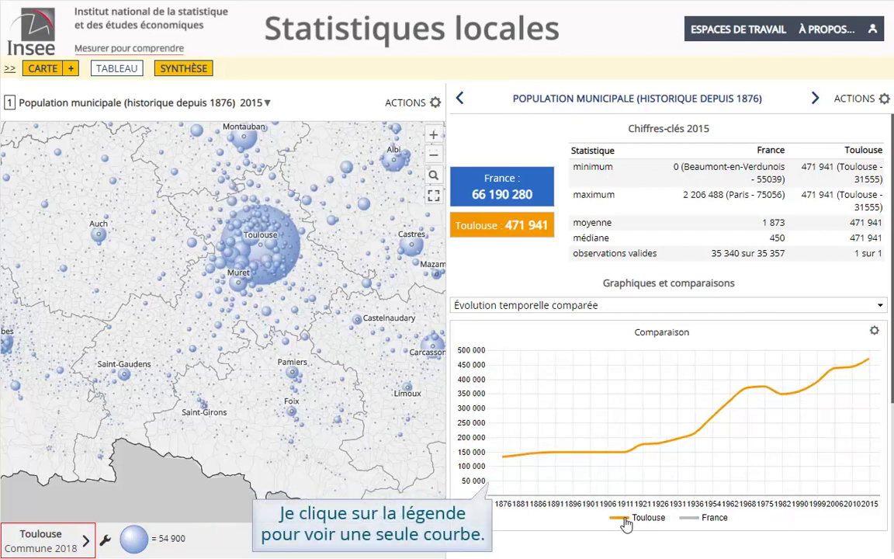
# Select the communes within 5 km around Pechbonnieu with a circle on the map, and clear that selection.
pyautogui.moveTo(264, 217); pyautogui.dragTo(275, 231)
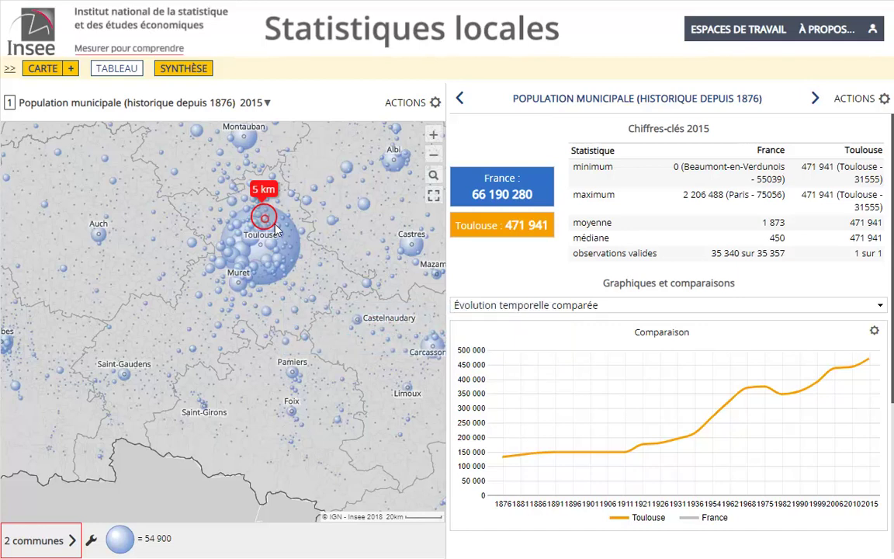
pyautogui.moveTo(275, 230); pyautogui.dragTo(275, 231)
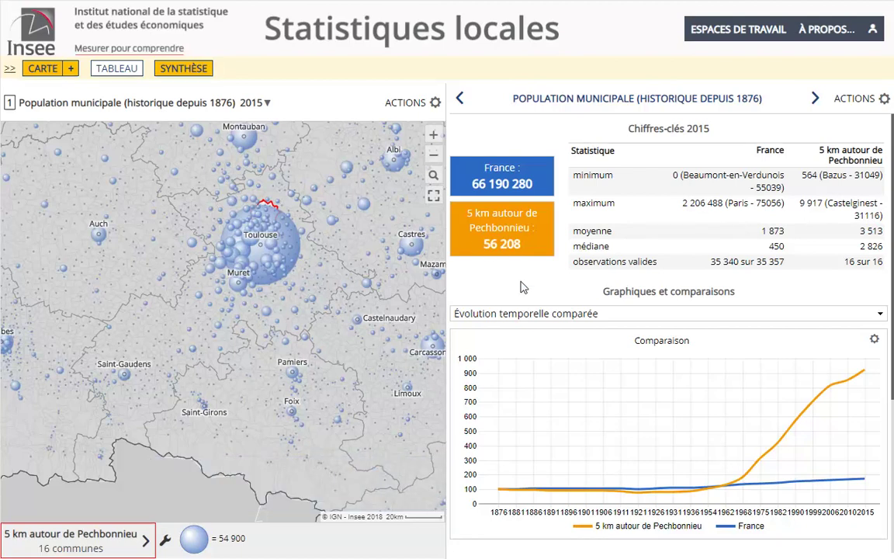
pyautogui.click(157, 487)
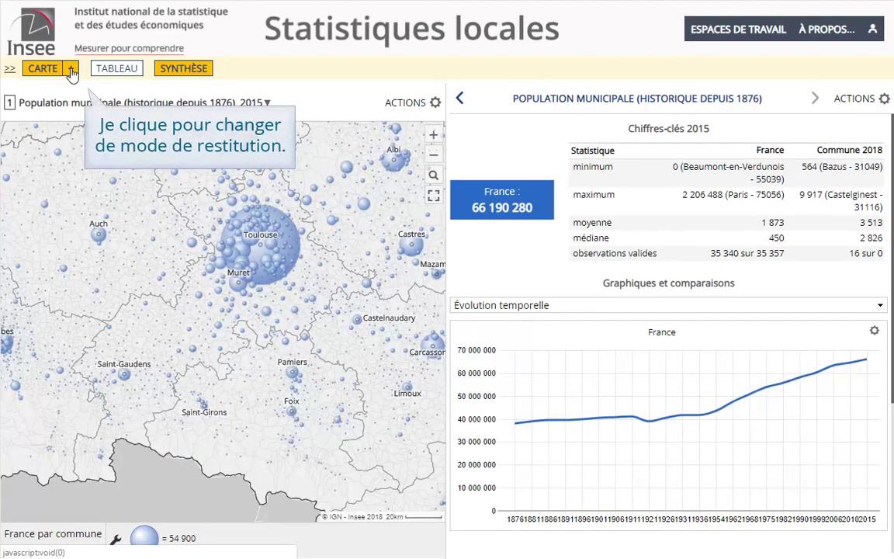
# Switch the display to two maps and set the second map's geographic level to Département 2018.
pyautogui.click(71, 72)
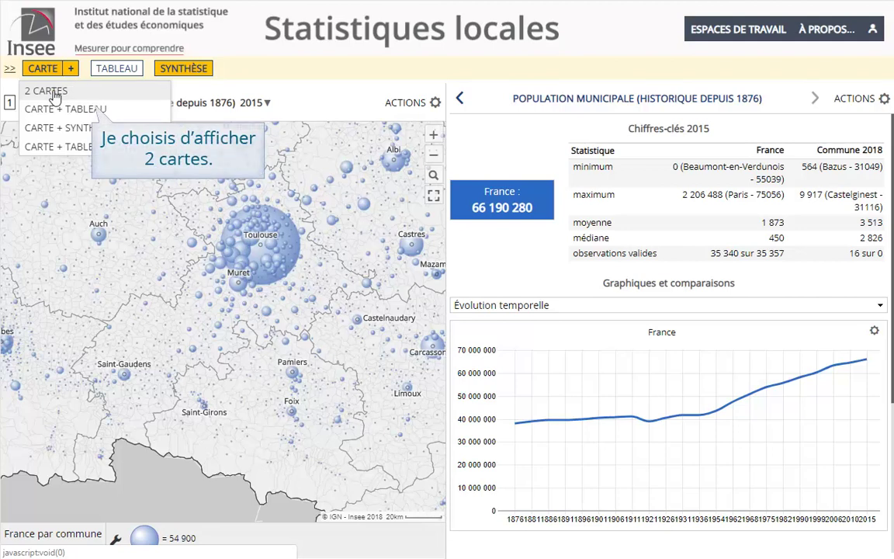
pyautogui.click(48, 90)
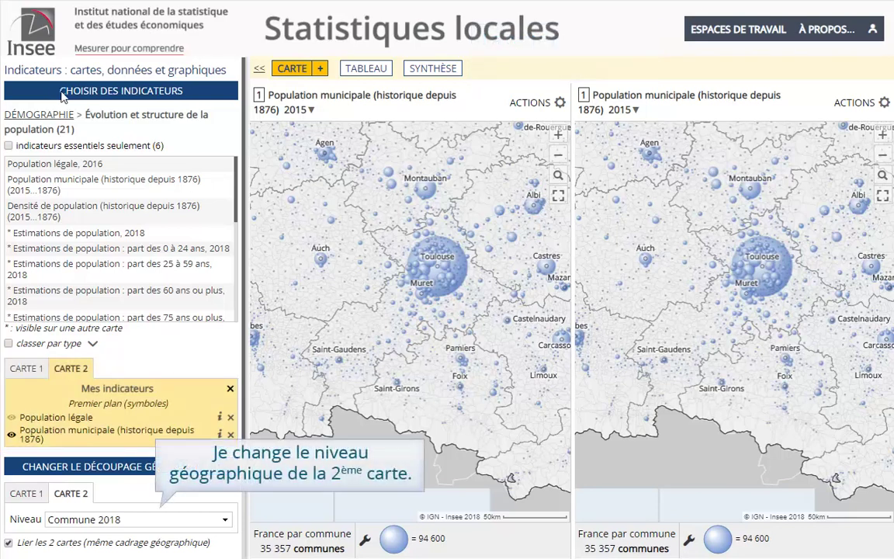
pyautogui.click(144, 523)
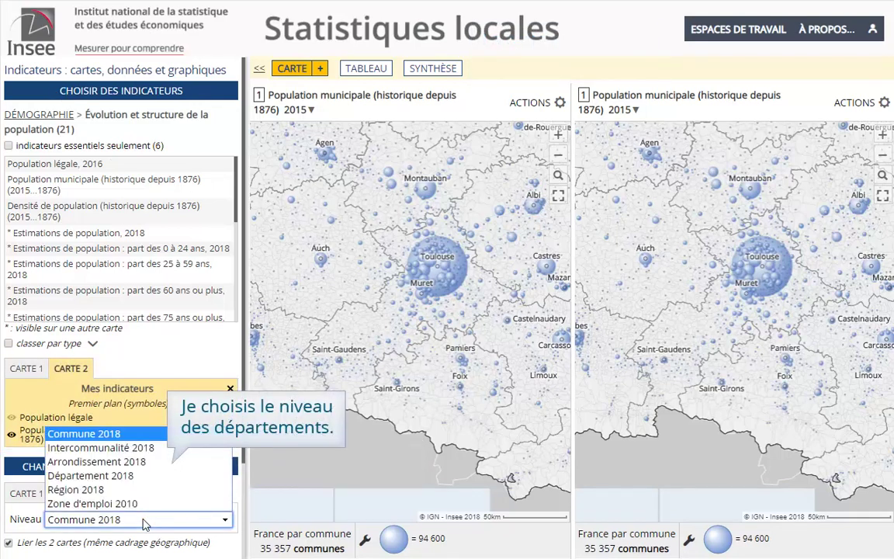
pyautogui.click(108, 477)
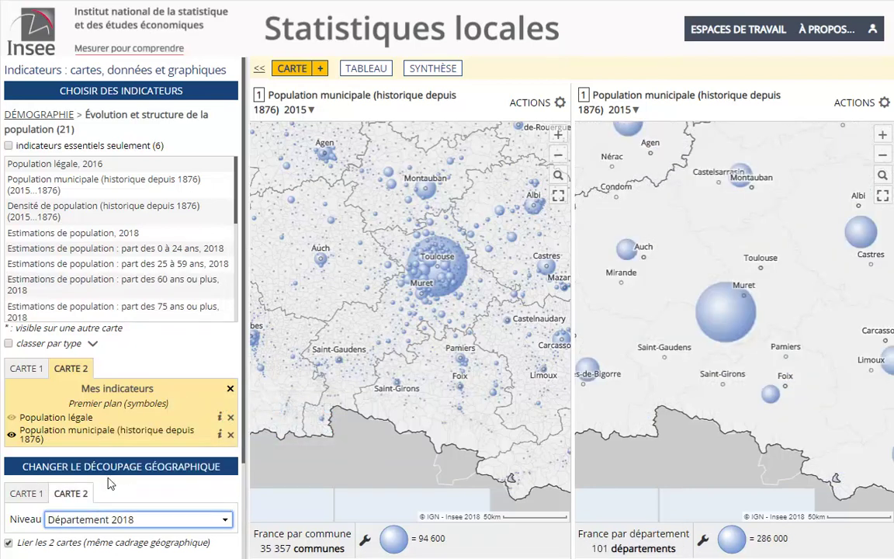
# Unlink the framing of the two maps and reset the second map to the whole of France.
pyautogui.click(8, 544)
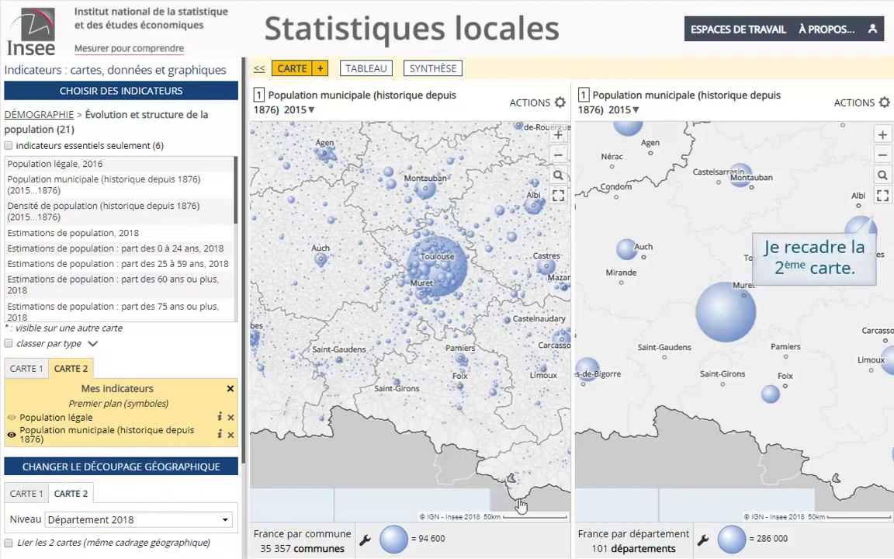
pyautogui.click(883, 197)
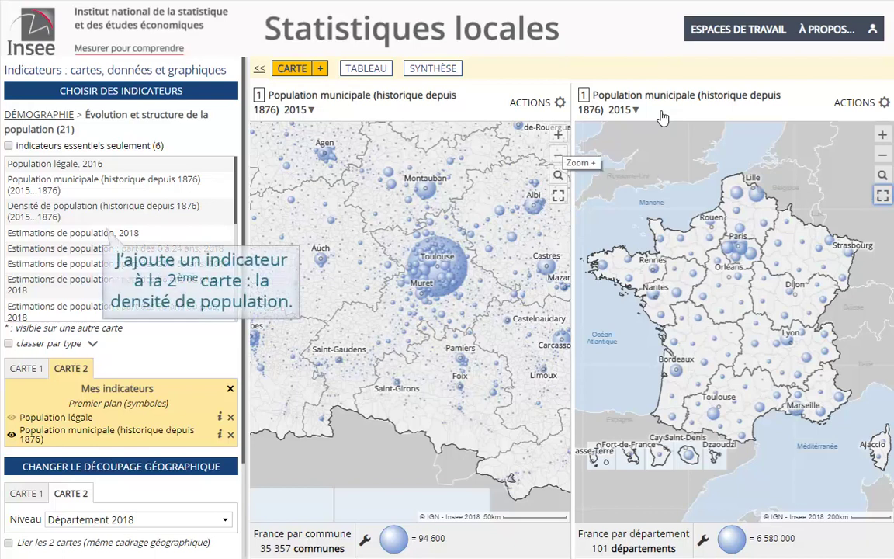
# Add Densité de population (historique depuis 1876) to the second map and transfer it to the first map.
pyautogui.click(76, 208)
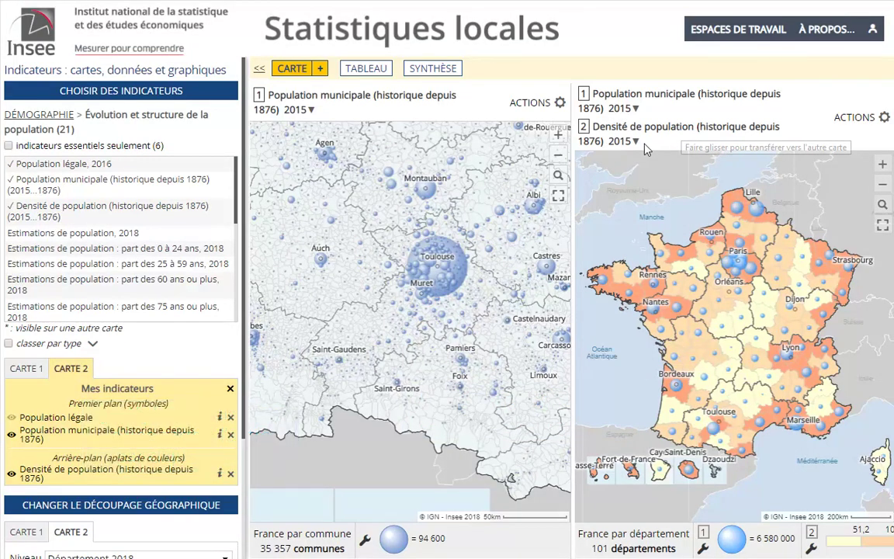
pyautogui.moveTo(644, 141); pyautogui.dragTo(373, 114)
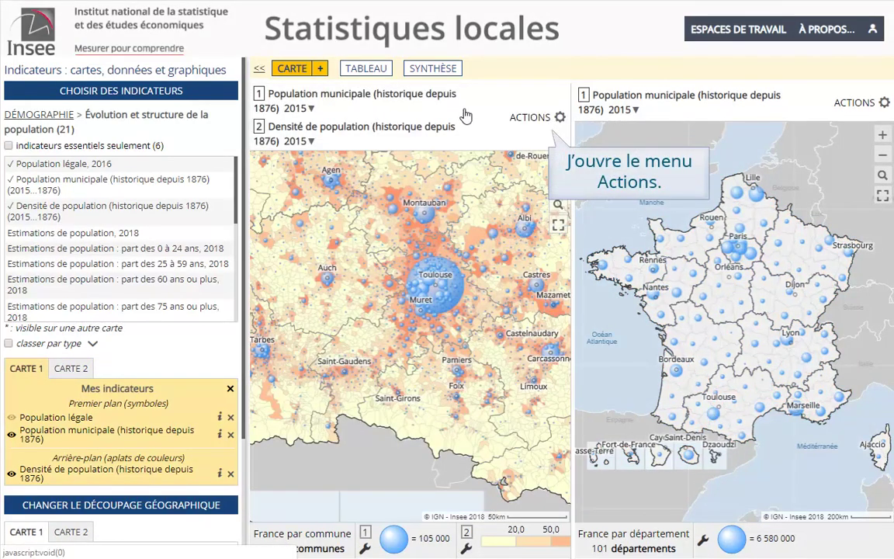
# Add the layers Fleuves et rivières and Réseau routier principal to the first map.
pyautogui.click(538, 120)
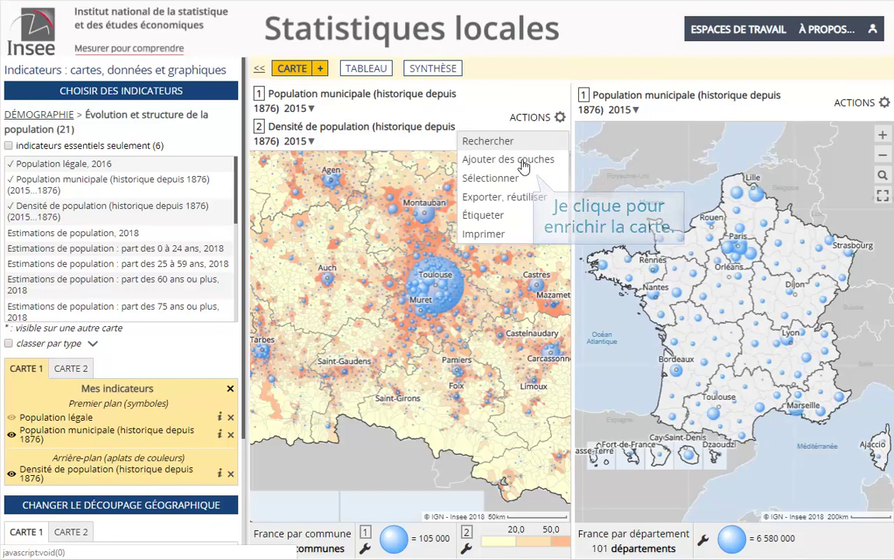
pyautogui.click(523, 160)
pyautogui.click(11, 363)
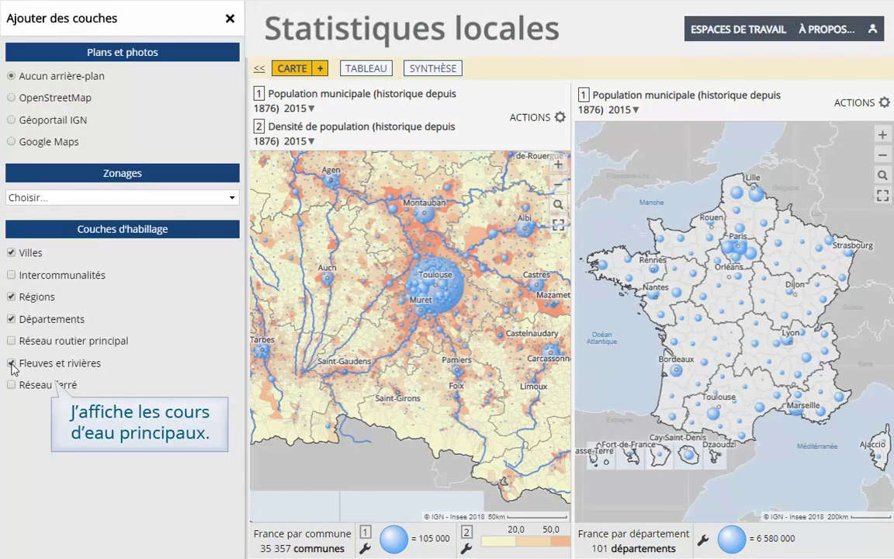
pyautogui.click(12, 341)
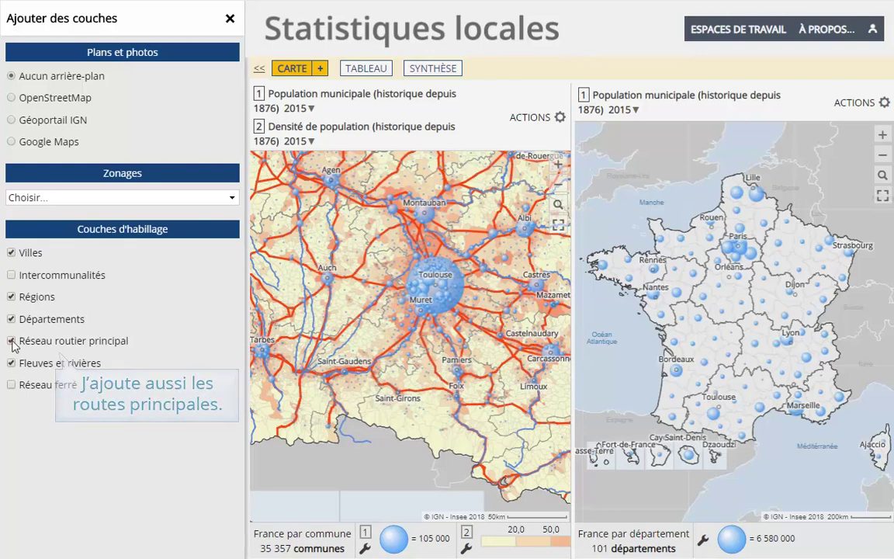
pyautogui.click(229, 19)
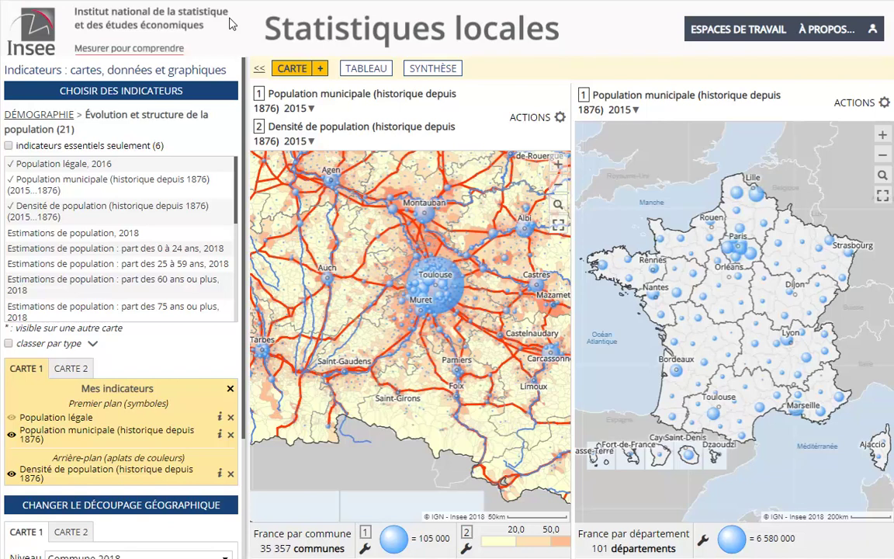
# Show Densité de population (historique depuis 1876) on the second map as well, and collapse the control panel.
pyautogui.click(70, 370)
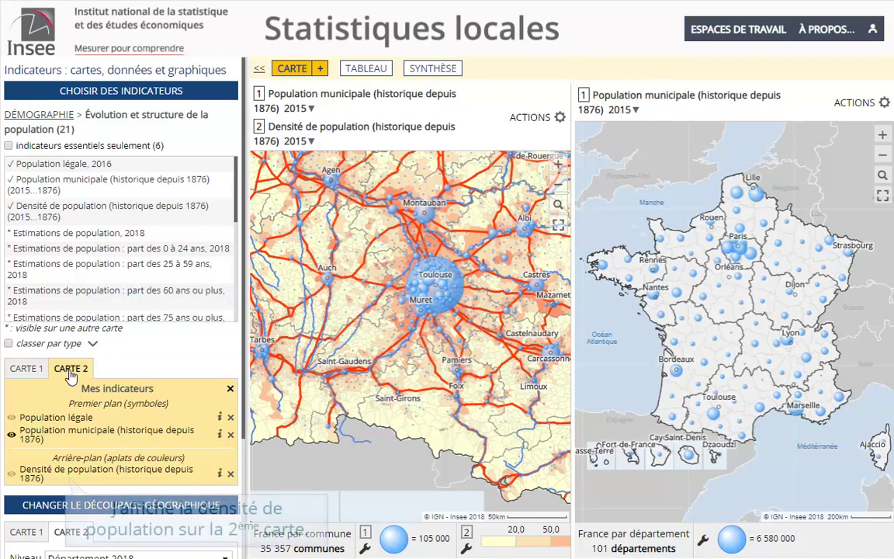
pyautogui.click(54, 477)
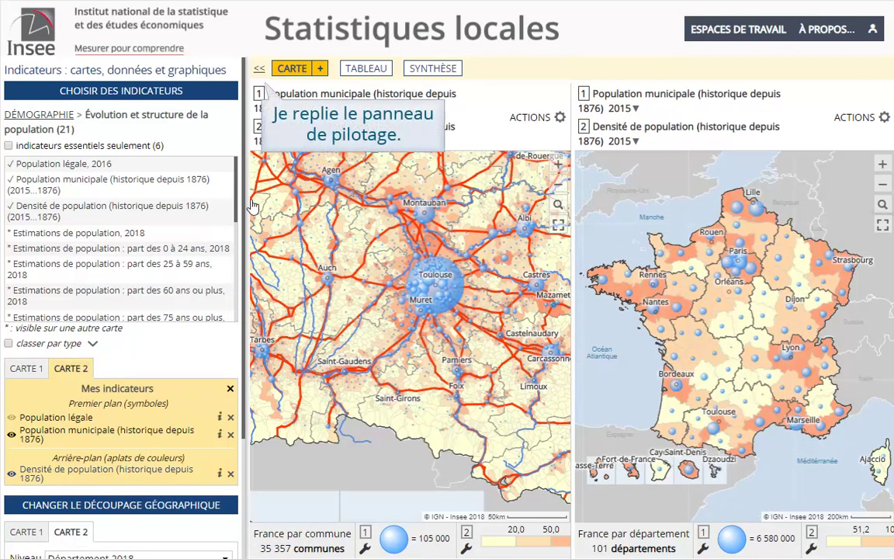
pyautogui.click(260, 72)
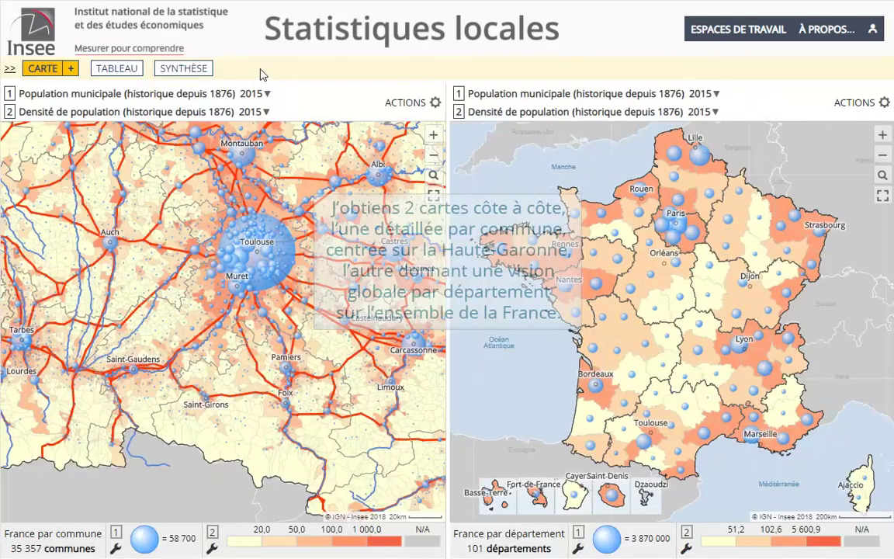